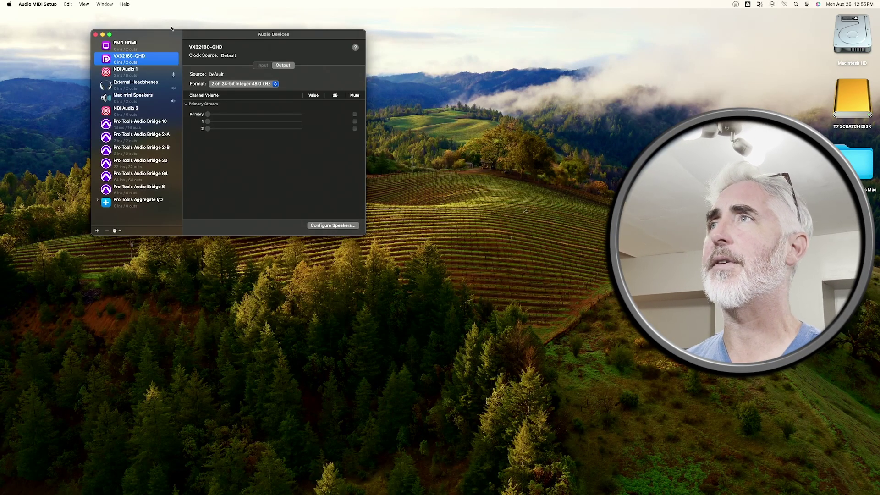
- Show the MIDI Studio window, then open its empty MIDI Network Setup window
{"action": "left_click", "coordinate": [99, 4]}
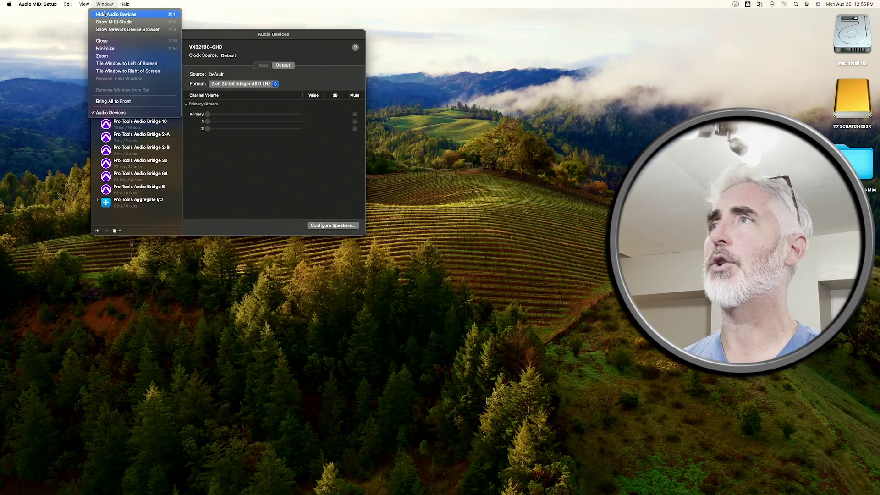
{"action": "left_click", "coordinate": [108, 22]}
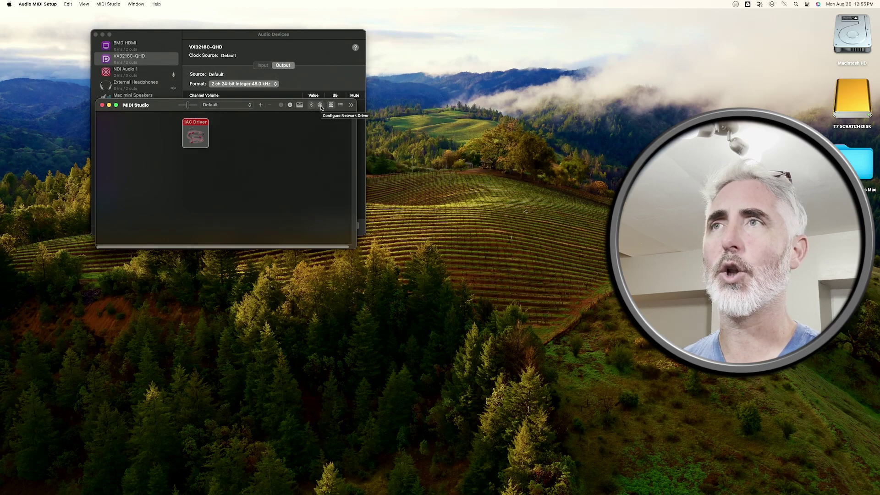
{"action": "left_click", "coordinate": [320, 105]}
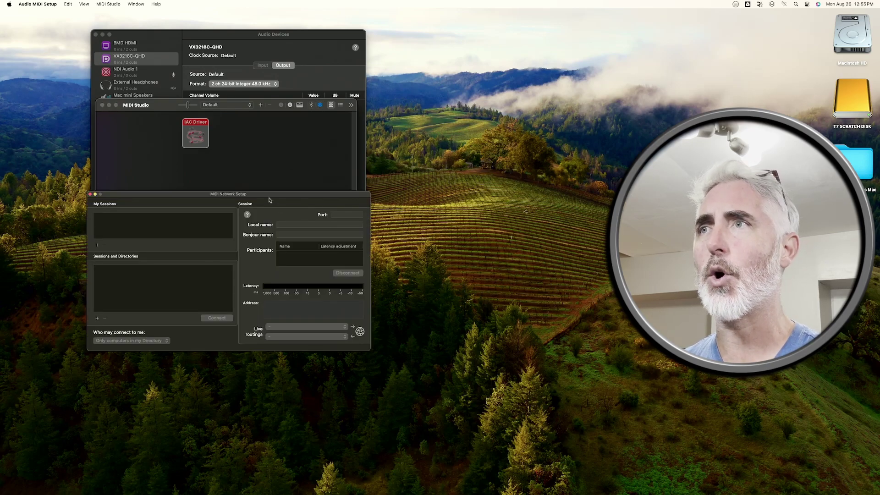
{"action": "left_click_drag", "start_coordinate": [266, 196], "coordinate": [282, 196]}
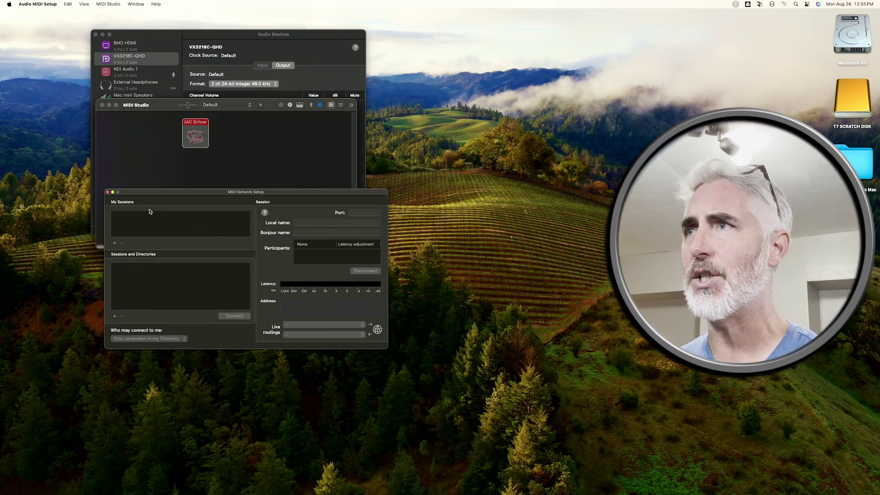
- Add two sessions under My Sessions, named 'xtouch left' and 'xtouch right'
{"action": "left_click", "coordinate": [115, 244]}
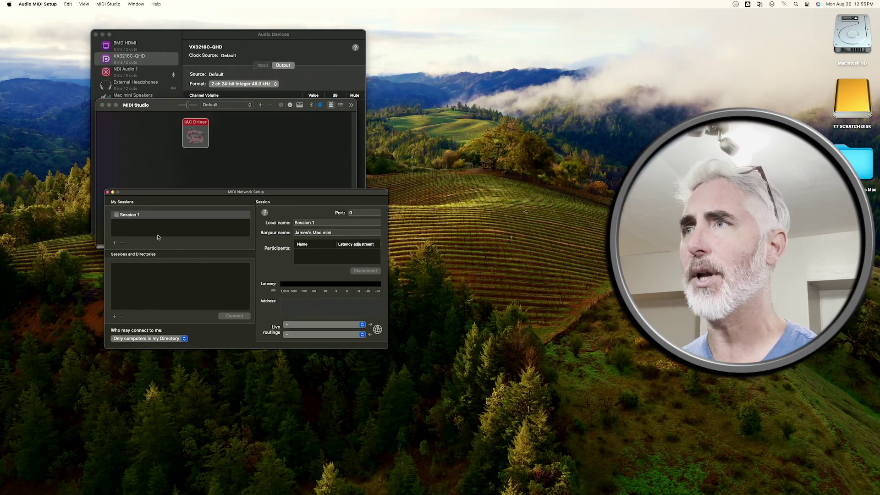
{"action": "left_click", "coordinate": [321, 222]}
{"action": "key", "text": "super+a"}
{"action": "type", "text": "xtouch left"}
{"action": "key", "text": "Return"}
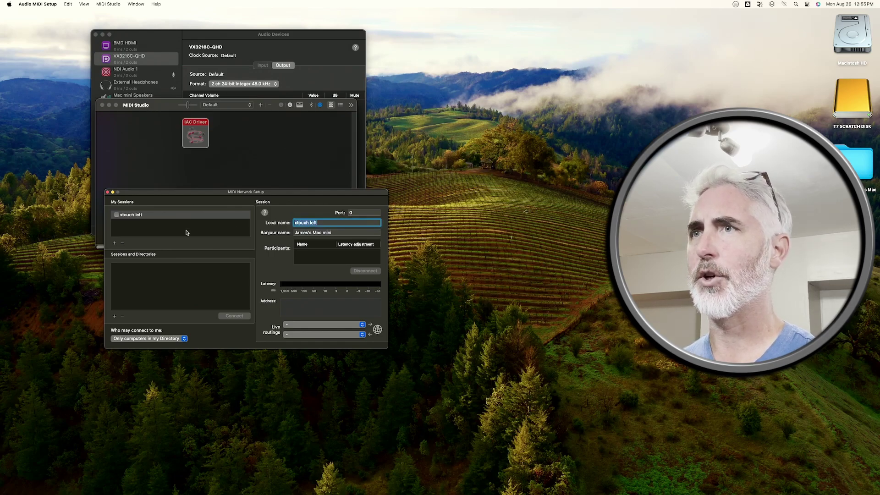
{"action": "left_click", "coordinate": [115, 243]}
{"action": "type", "text": "xtouch righ"}
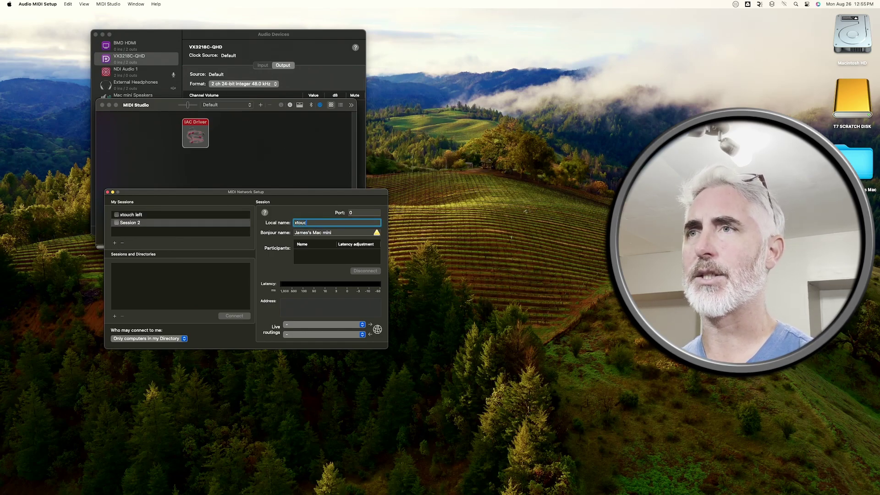
{"action": "key", "text": "Return"}
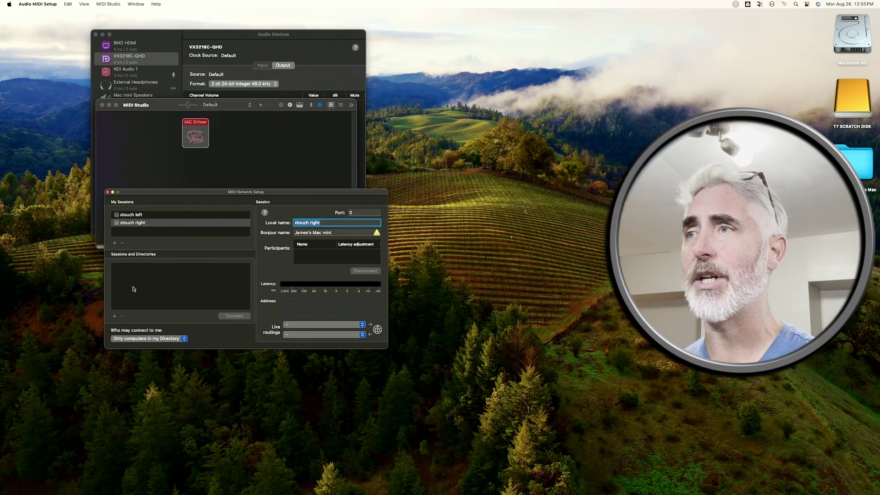
- Add a directory entry 'xtouch left' at address 192.168.0.20 with its port
{"action": "left_click", "coordinate": [115, 318]}
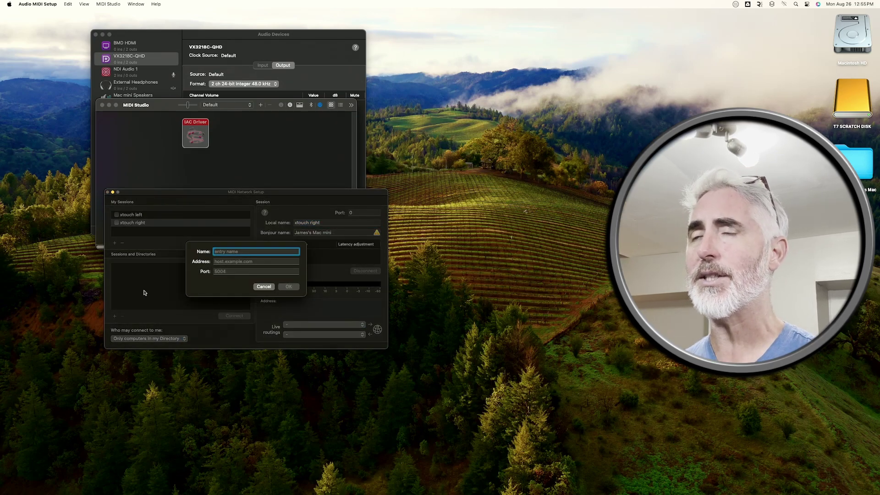
{"action": "type", "text": "xtouch left"}
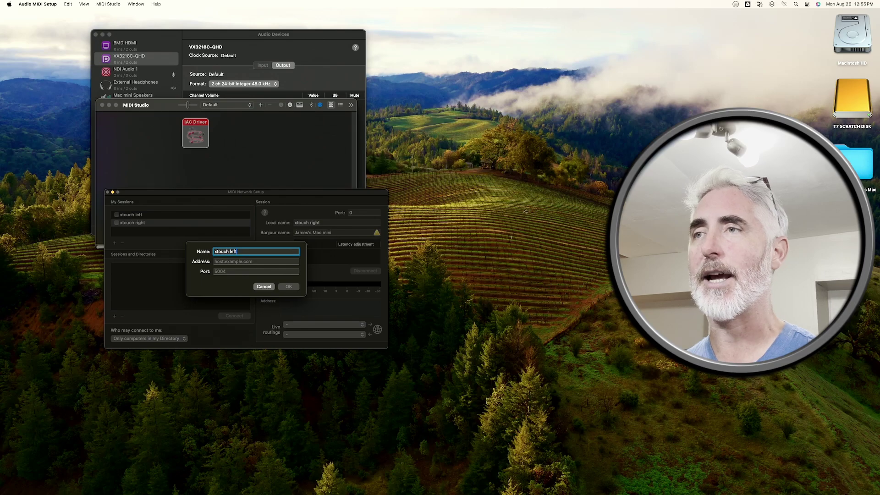
{"action": "key", "text": "Tab"}
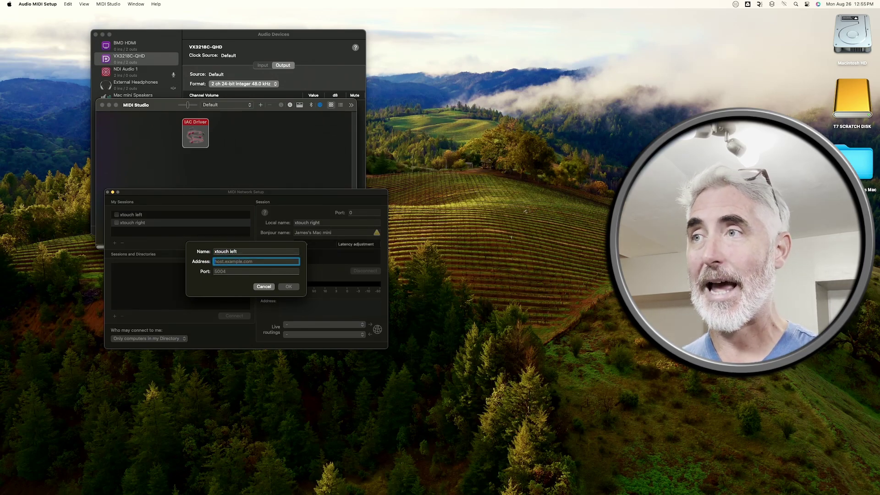
{"action": "type", "text": "192.168.0.20"}
{"action": "key", "text": "Tab"}
{"action": "type", "text": "5"}
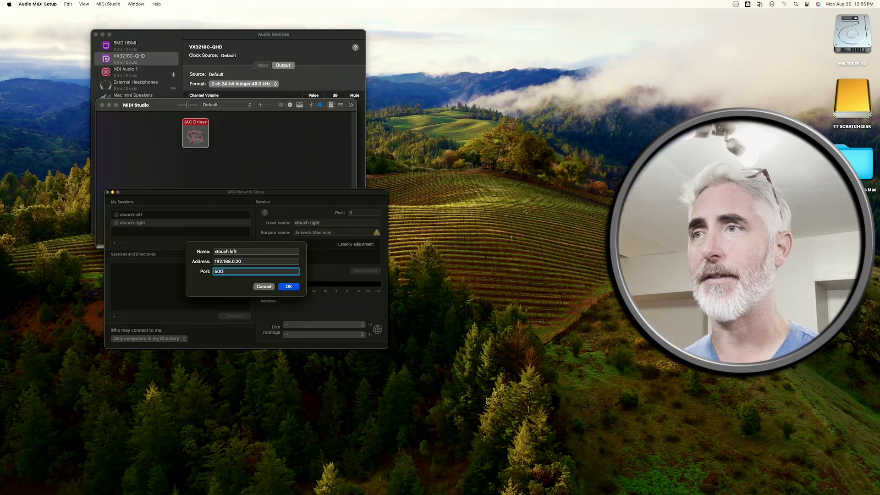
{"action": "key", "text": "Return"}
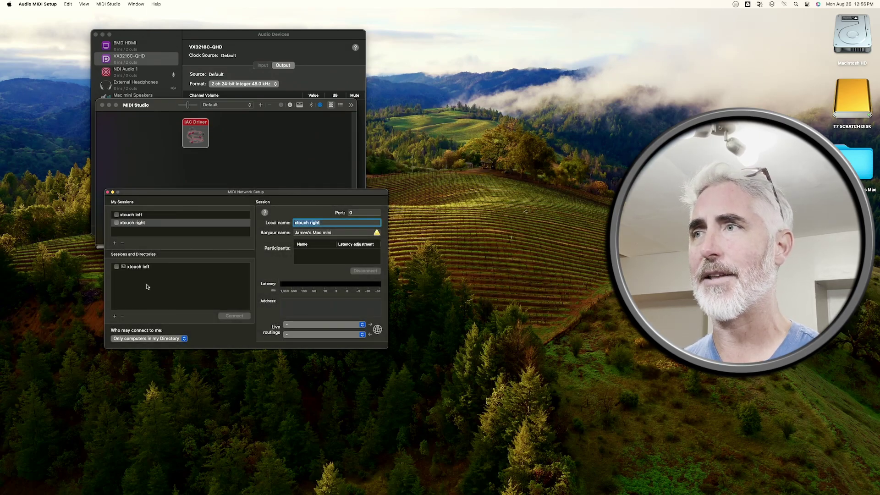
- Add a directory entry 'xtouch right' at address 192.168.0.21 with its port
{"action": "left_click", "coordinate": [115, 316]}
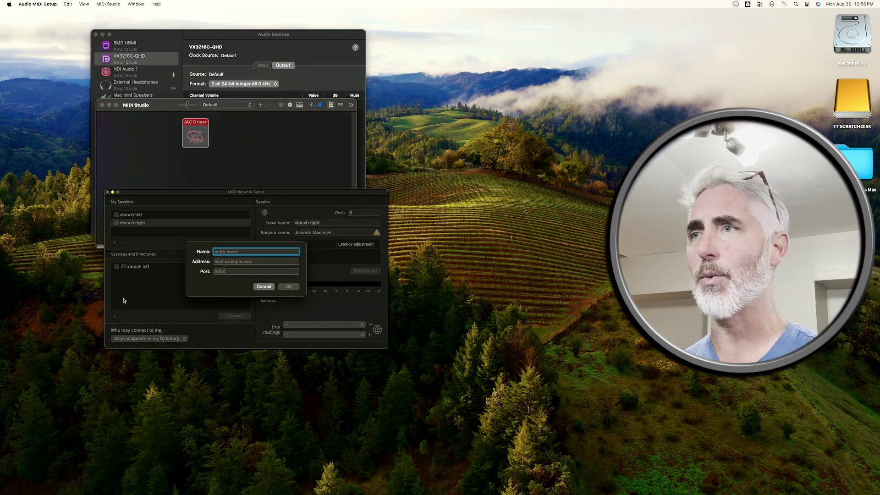
{"action": "type", "text": "xtouch right"}
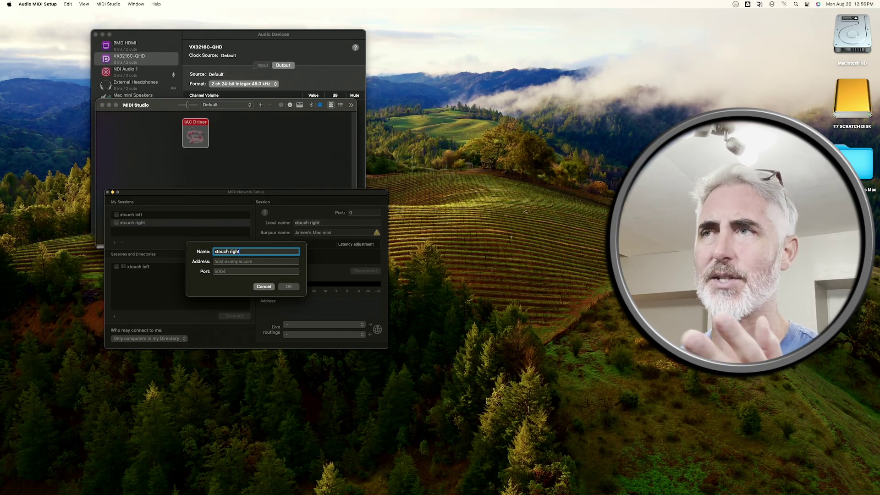
{"action": "left_click", "coordinate": [256, 261]}
{"action": "type", "text": "192.168.0"}
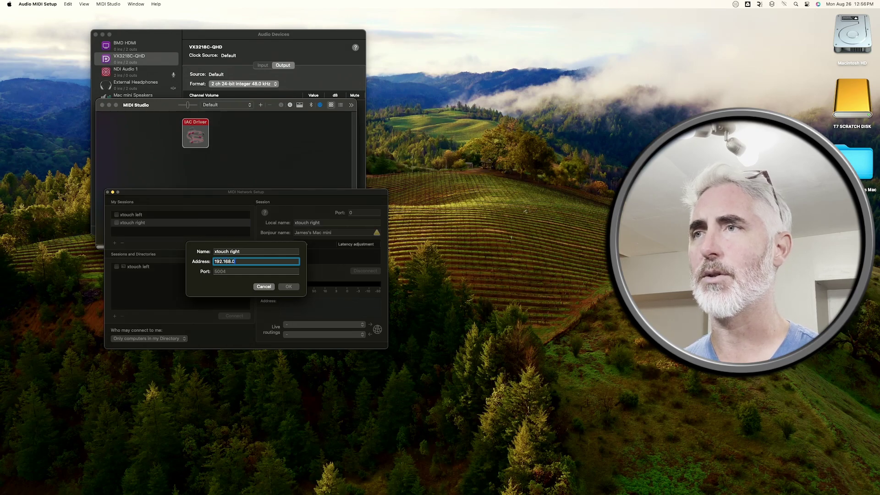
{"action": "type", "text": ".21"}
{"action": "key", "text": "Tab"}
{"action": "type", "text": "5"}
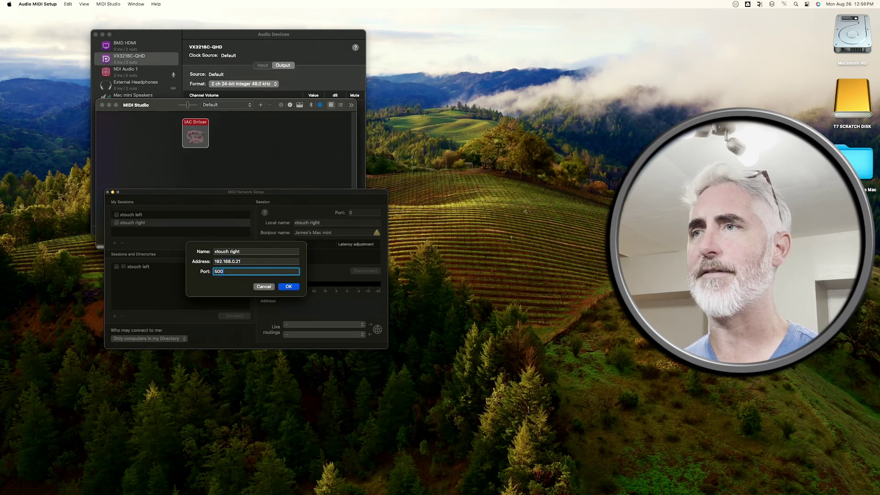
{"action": "key", "text": "Return"}
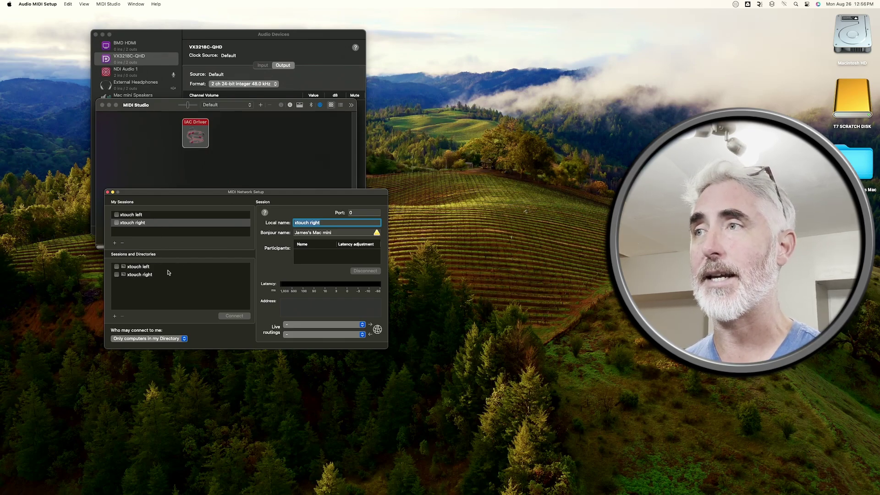
- Enable both the xtouch left and xtouch right sessions
{"action": "left_click", "coordinate": [138, 215]}
{"action": "left_click", "coordinate": [117, 214]}
{"action": "left_click", "coordinate": [131, 223]}
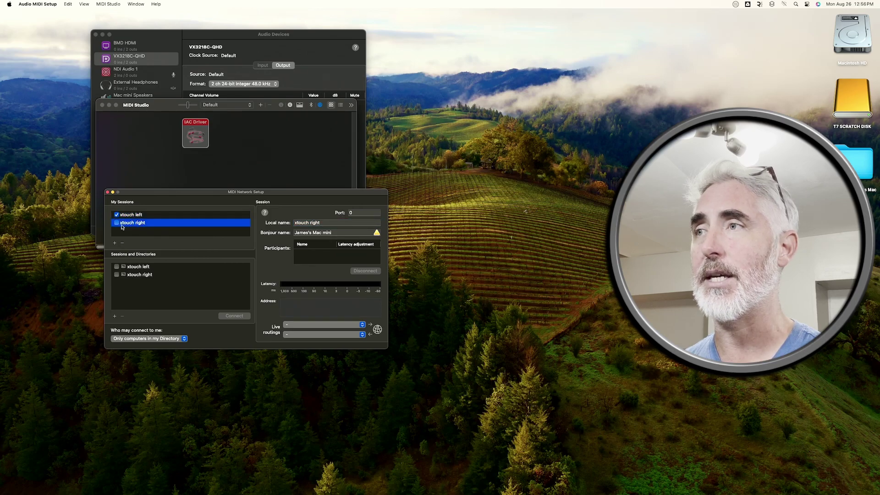
{"action": "left_click", "coordinate": [117, 222]}
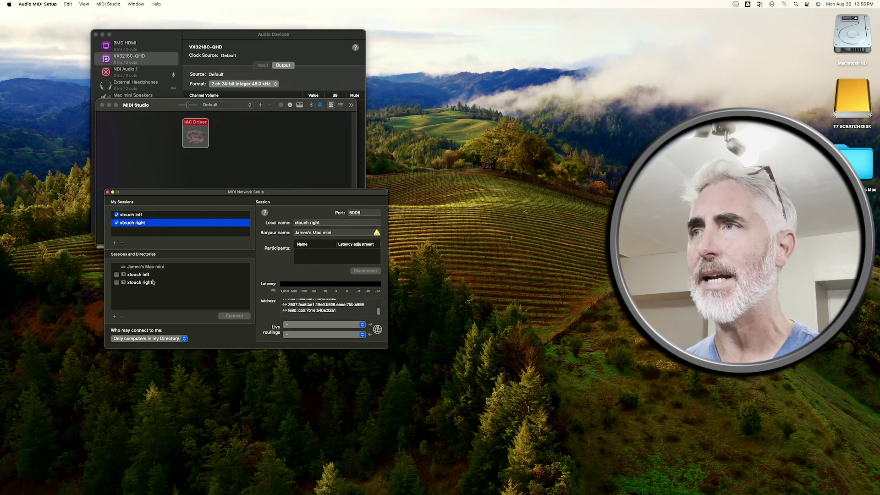
- Connect the xtouch left directory host to the xtouch left session
{"action": "left_click", "coordinate": [144, 215]}
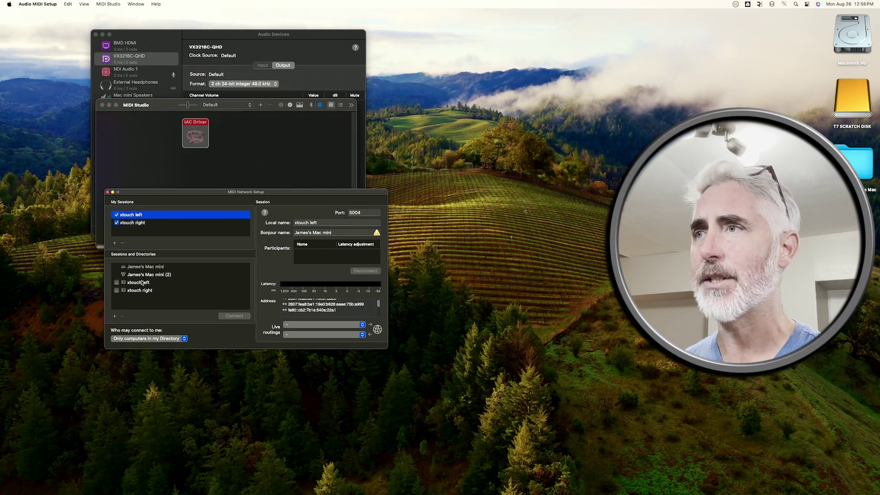
{"action": "left_click", "coordinate": [116, 282]}
{"action": "left_click", "coordinate": [146, 285]}
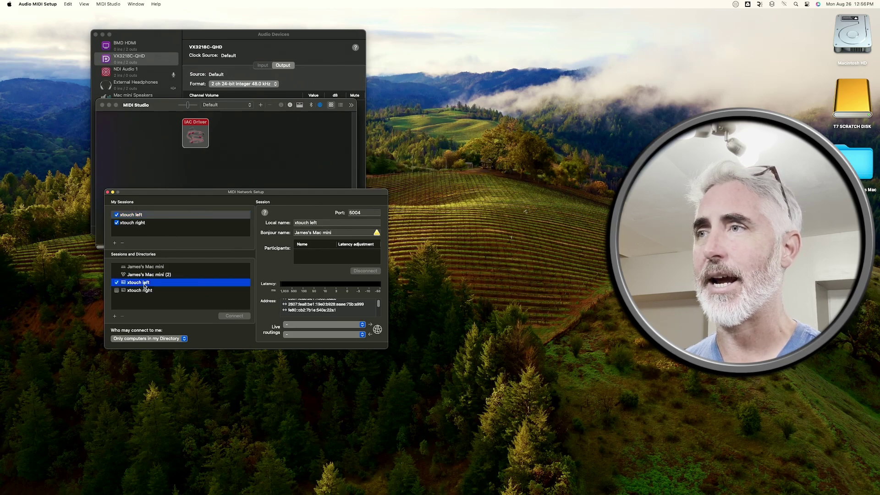
{"action": "left_click", "coordinate": [234, 316]}
- Connect the xtouch right directory entry to the xtouch right session
{"action": "left_click", "coordinate": [136, 224]}
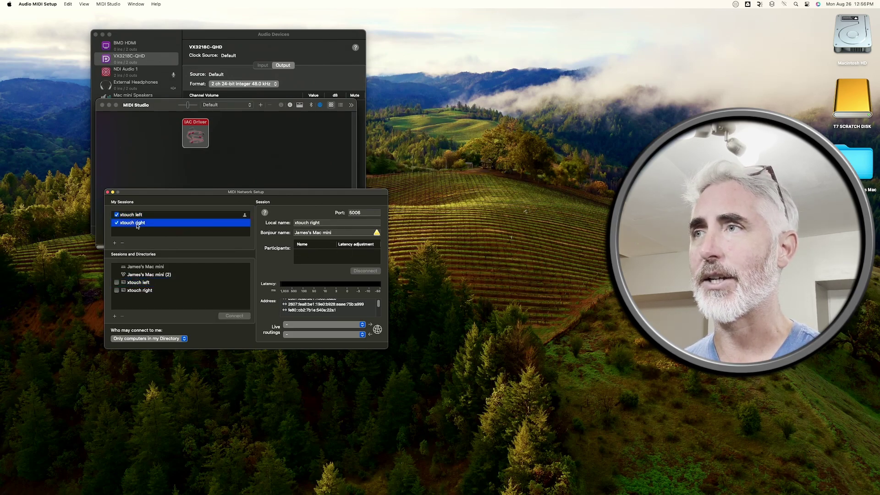
{"action": "left_click", "coordinate": [141, 292]}
{"action": "left_click", "coordinate": [117, 291]}
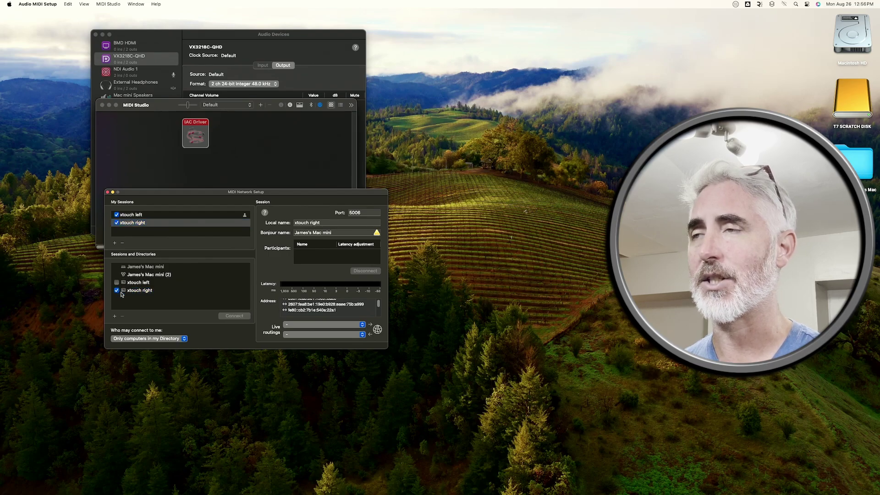
{"action": "left_click", "coordinate": [141, 290]}
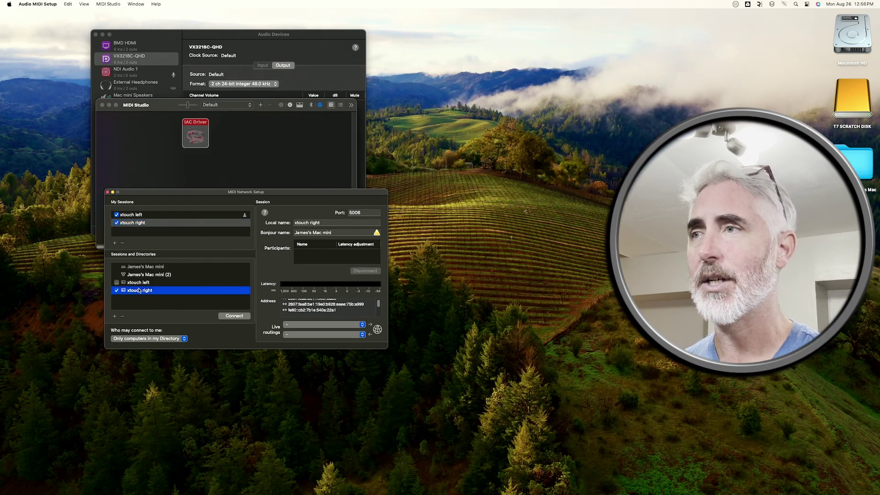
{"action": "left_click", "coordinate": [234, 316]}
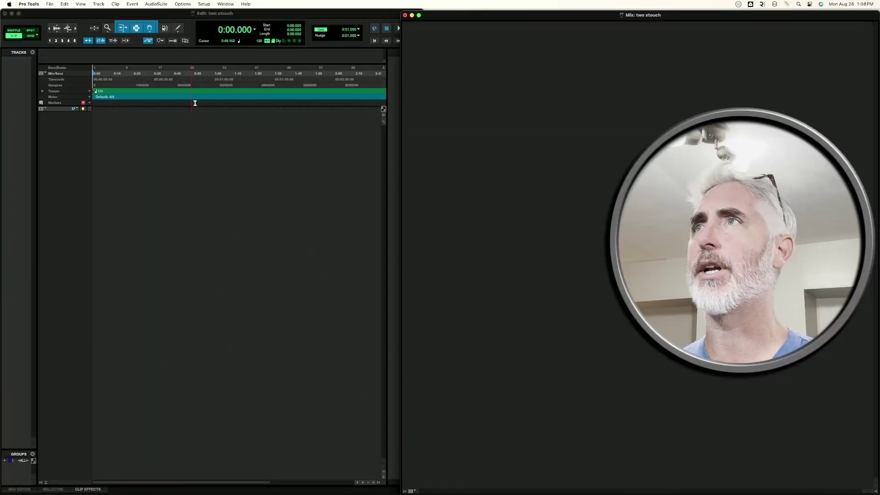
- In Peripherals, make MIDI controller #1 a HUI receiving from and sending to xtouch left
{"action": "left_click", "coordinate": [209, 4]}
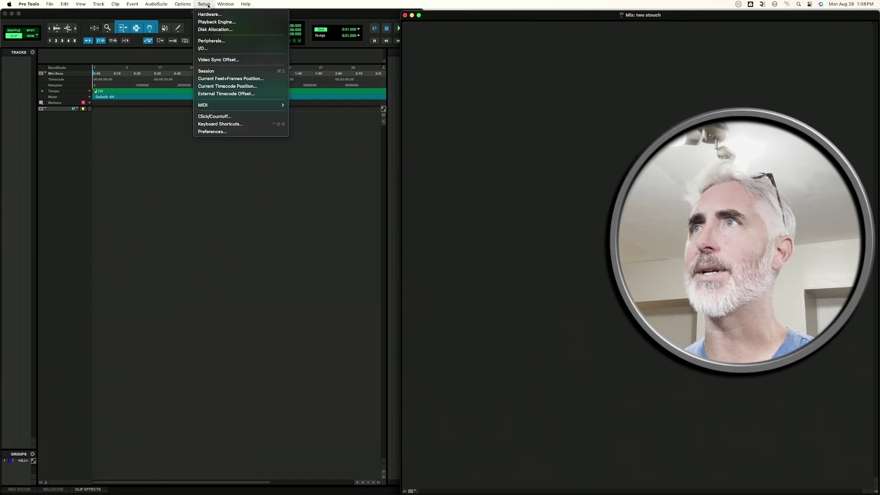
{"action": "left_click", "coordinate": [211, 41]}
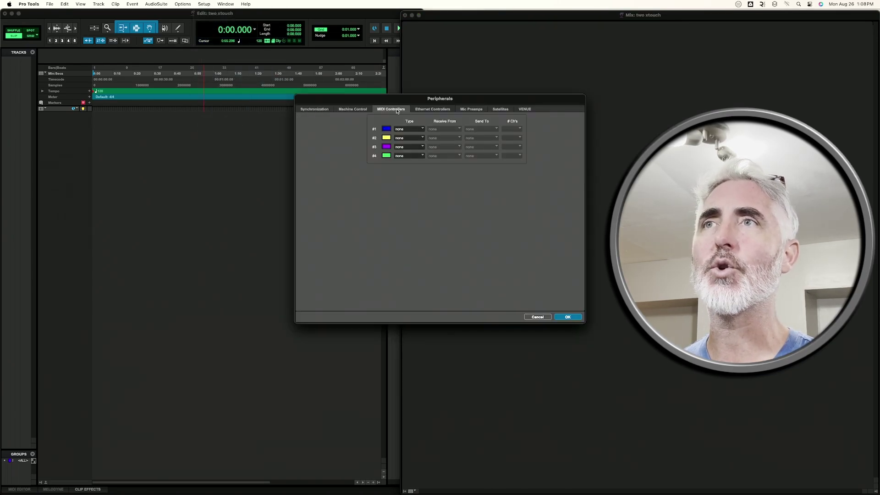
{"action": "left_click", "coordinate": [410, 131]}
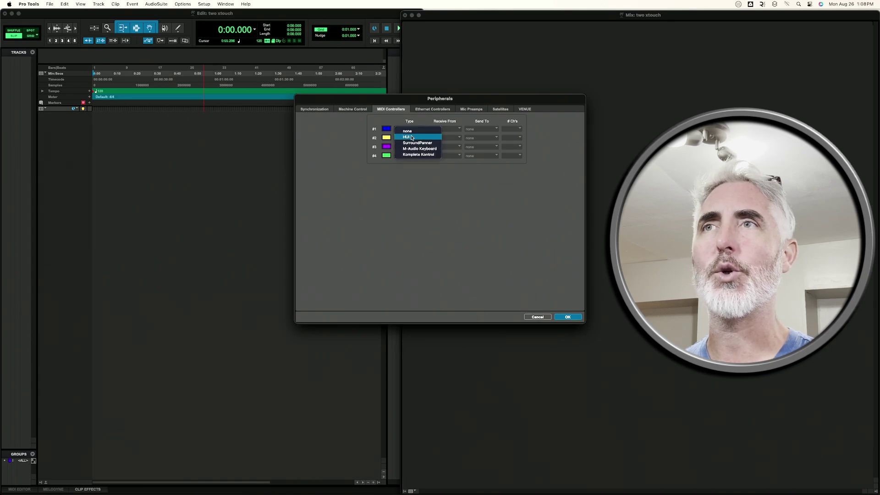
{"action": "left_click", "coordinate": [412, 137]}
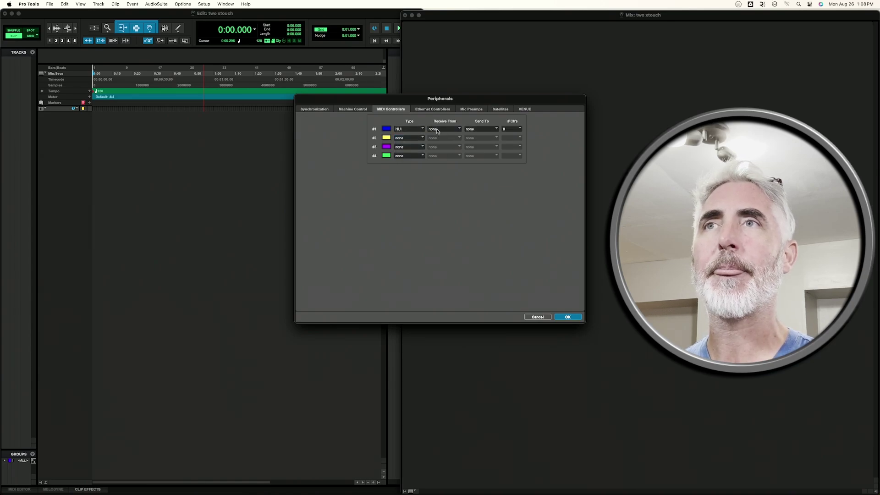
{"action": "left_click", "coordinate": [437, 130]}
{"action": "mouse_move", "coordinate": [452, 143]}
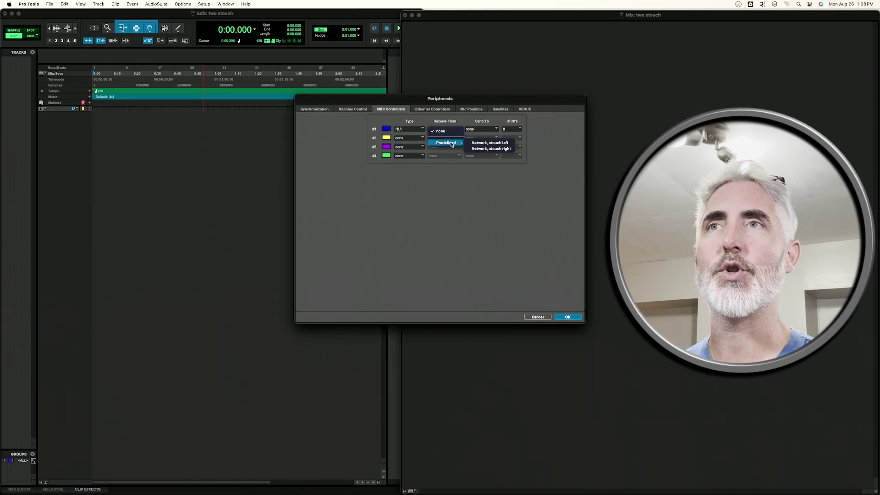
{"action": "left_click", "coordinate": [477, 143]}
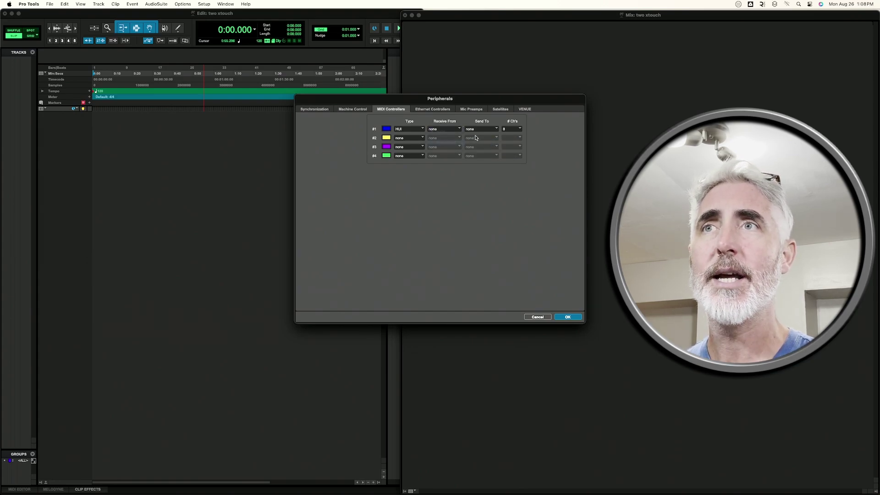
{"action": "left_click", "coordinate": [481, 130]}
{"action": "mouse_move", "coordinate": [484, 143]}
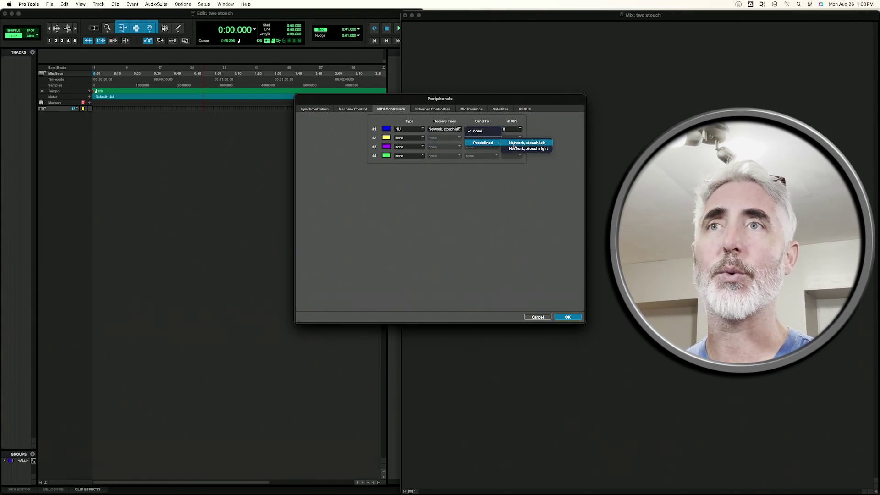
{"action": "left_click", "coordinate": [527, 143]}
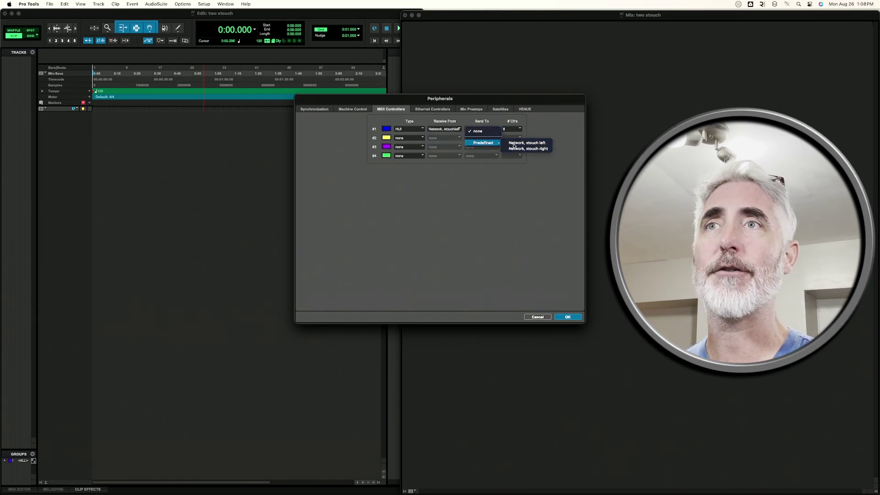
- Make controller #2 a HUI on xtouch right for input and output, and confirm
{"action": "left_click", "coordinate": [407, 138]}
{"action": "left_click", "coordinate": [411, 146]}
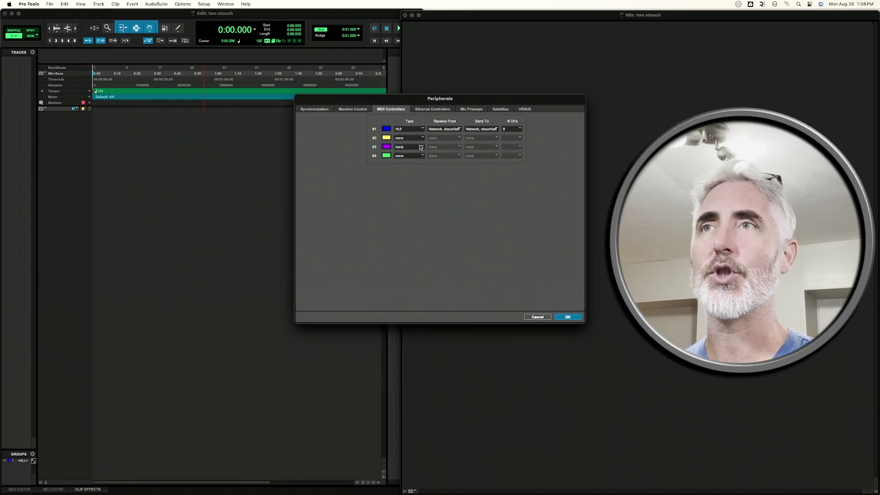
{"action": "left_click", "coordinate": [452, 138]}
{"action": "mouse_move", "coordinate": [451, 153]}
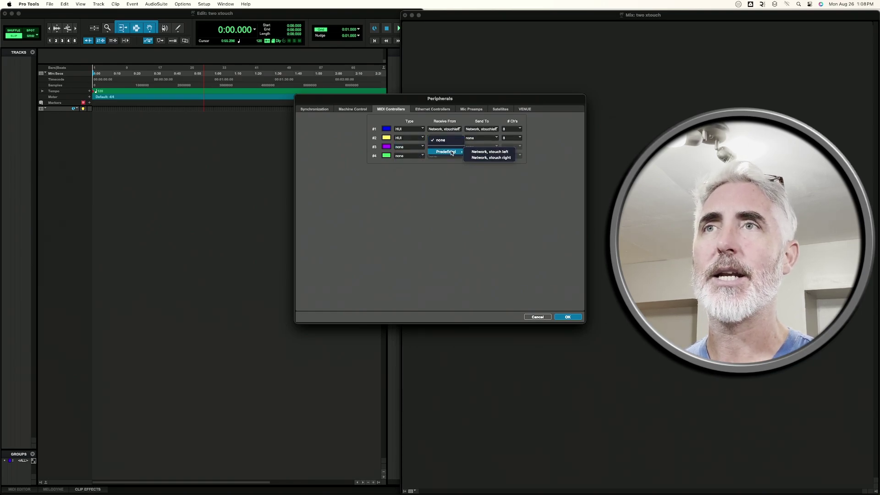
{"action": "left_click", "coordinate": [475, 158]}
{"action": "left_click", "coordinate": [477, 139]}
{"action": "mouse_move", "coordinate": [478, 153]}
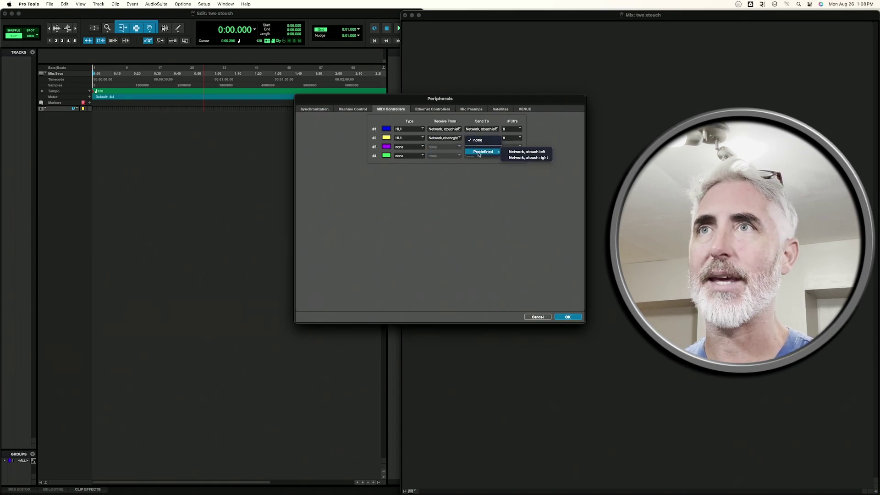
{"action": "left_click", "coordinate": [510, 158]}
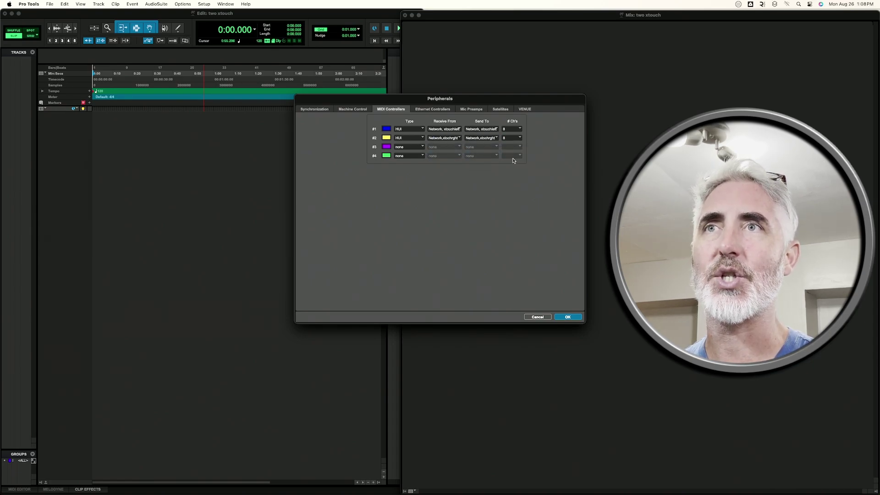
{"action": "left_click", "coordinate": [568, 317]}
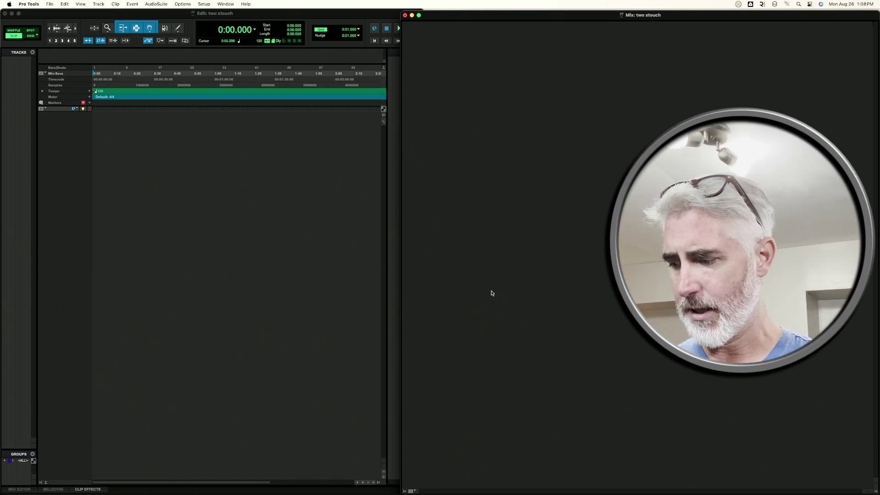
- Create 16 new mono audio tracks through the New Tracks dialog (Shift+Cmd+N)
{"action": "key", "text": "super+shift+n"}
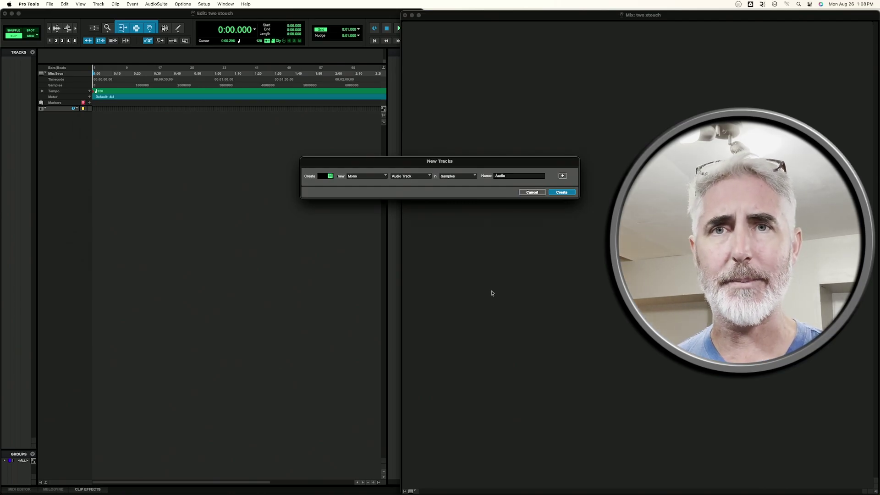
{"action": "key", "text": "Return"}
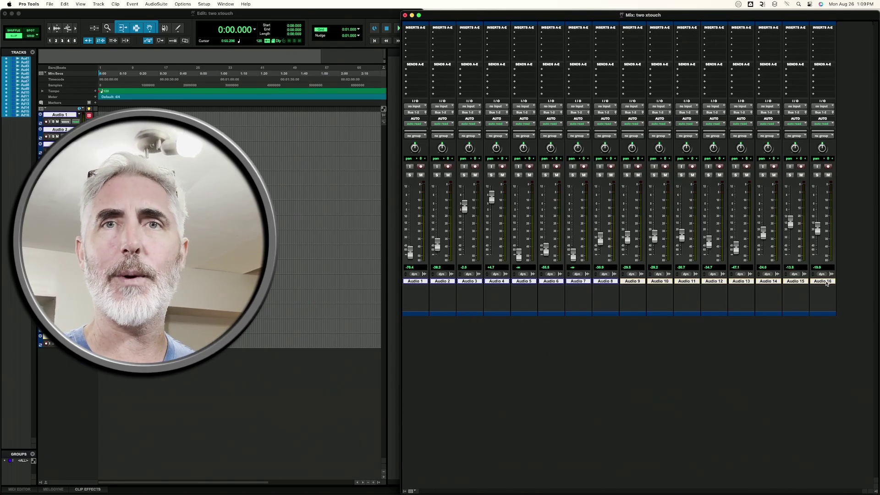
- Create one new track of type Master Fader, producing Master 1
{"action": "key", "text": "super+shift+n"}
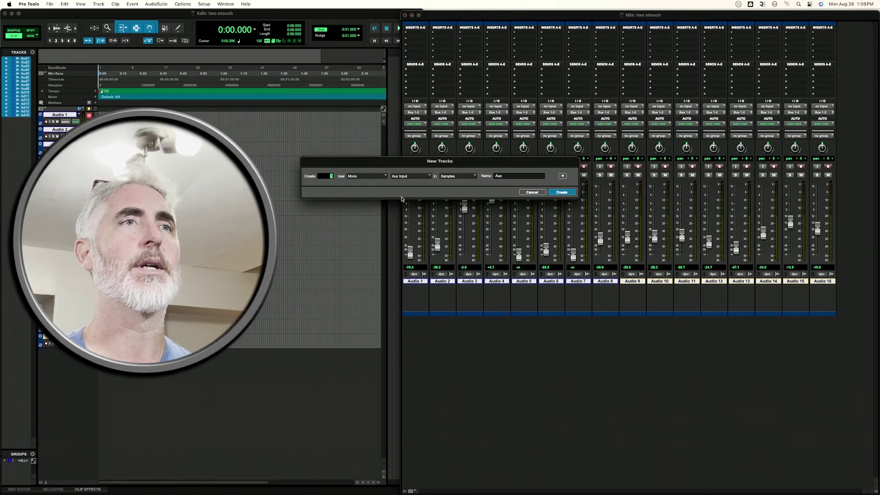
{"action": "key", "text": "super+Down"}
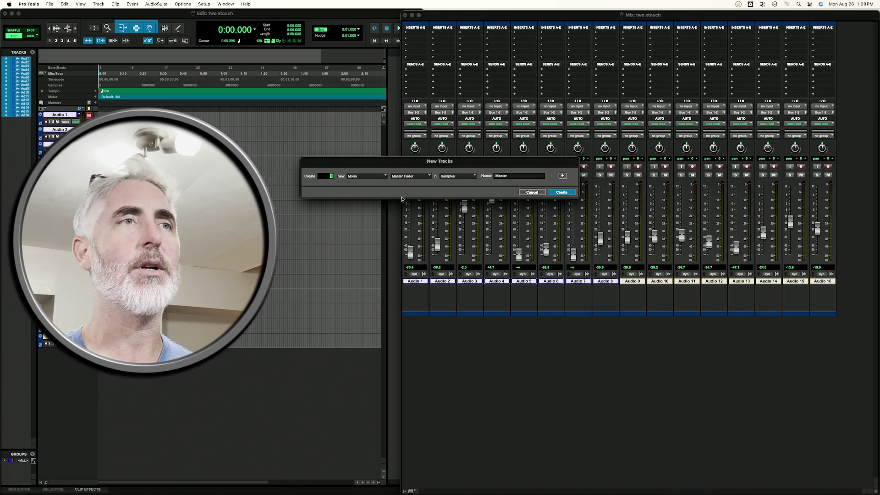
{"action": "key", "text": "Return"}
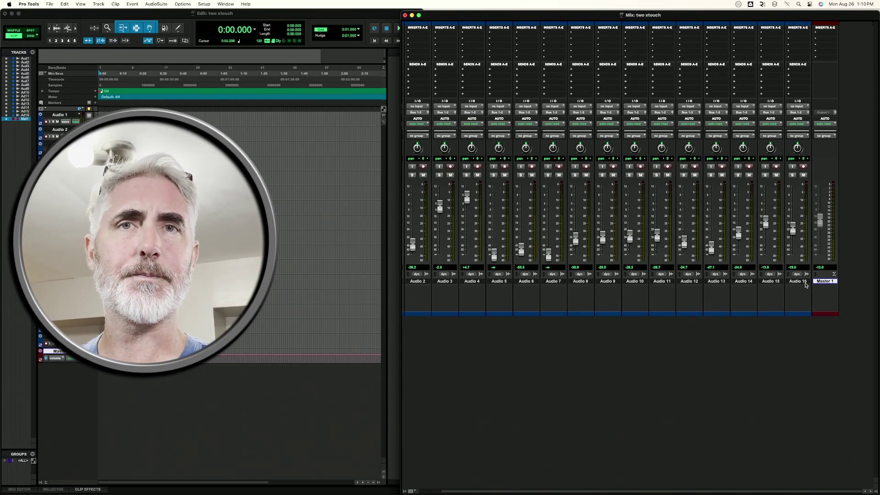
- Delete the Audio 16 track via its track-name context menu in the Mix window
{"action": "left_click", "coordinate": [805, 281]}
{"action": "right_click", "coordinate": [806, 281]}
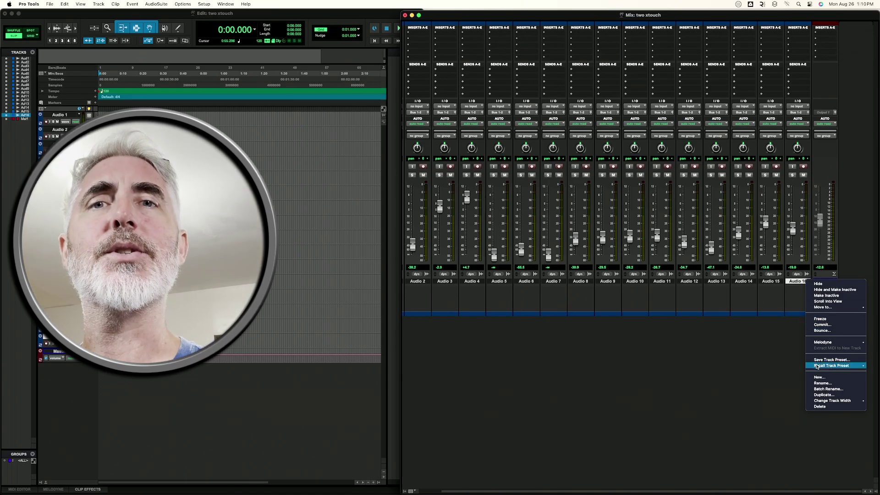
{"action": "left_click", "coordinate": [820, 407]}
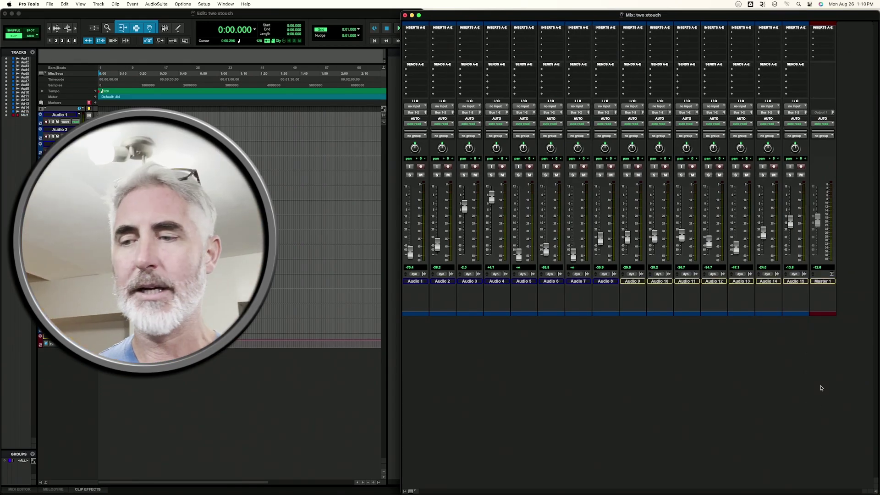